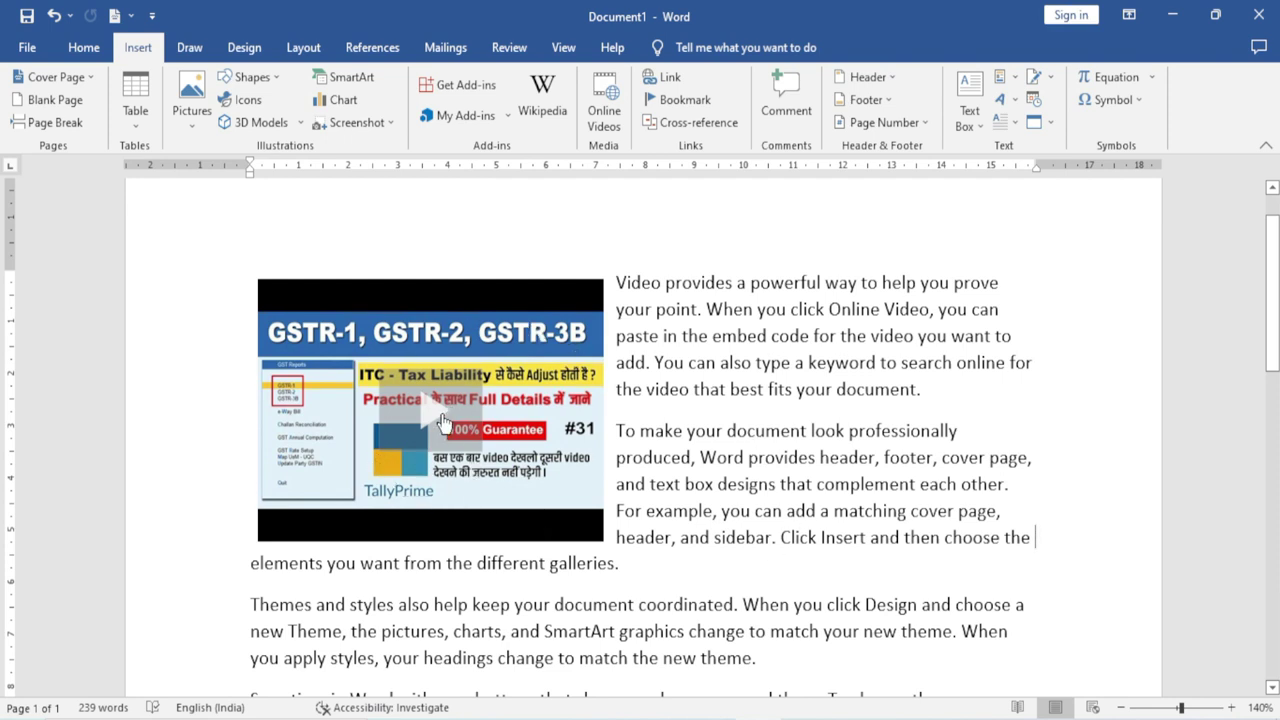
# Step: Play the document's embedded video inline, then pause it
pyautogui.click(430, 416)
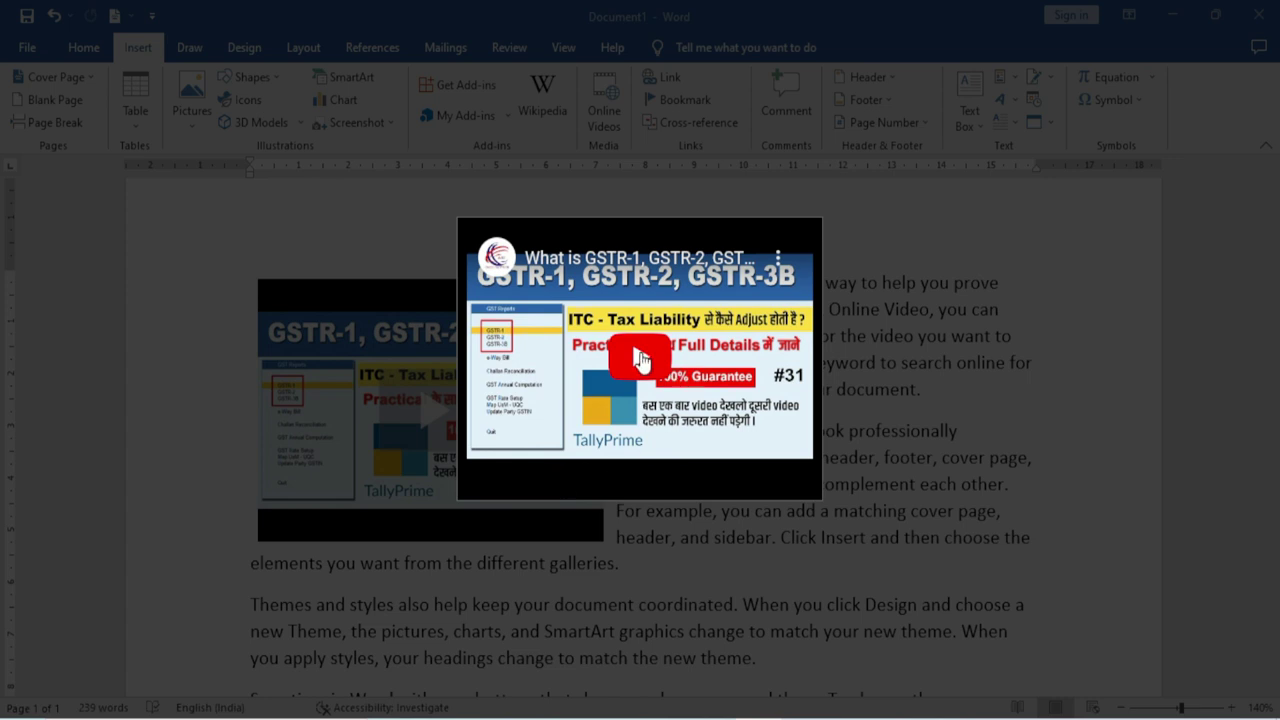
pyautogui.click(640, 360)
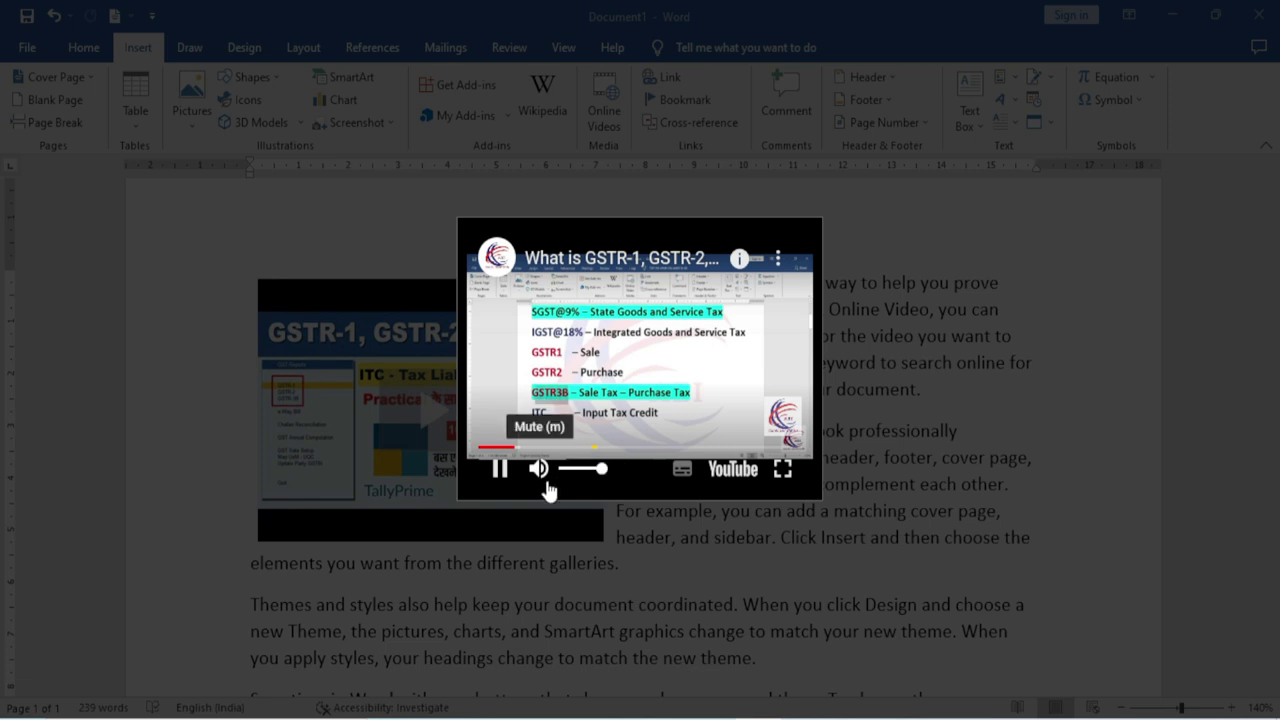
pyautogui.click(506, 474)
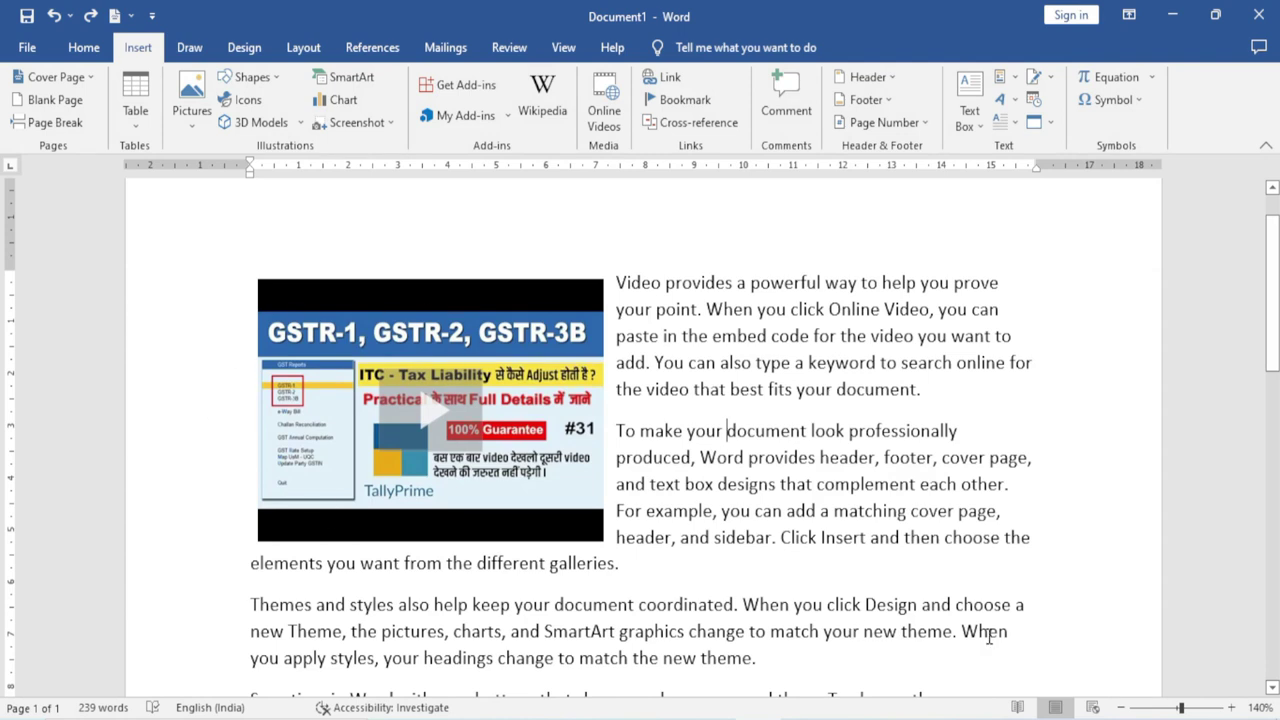
# Step: Replace all document content with =rand() sample paragraphs and open Insert > Online Videos
pyautogui.hotkey('ctrl', 'a')
pyautogui.press('Delete')
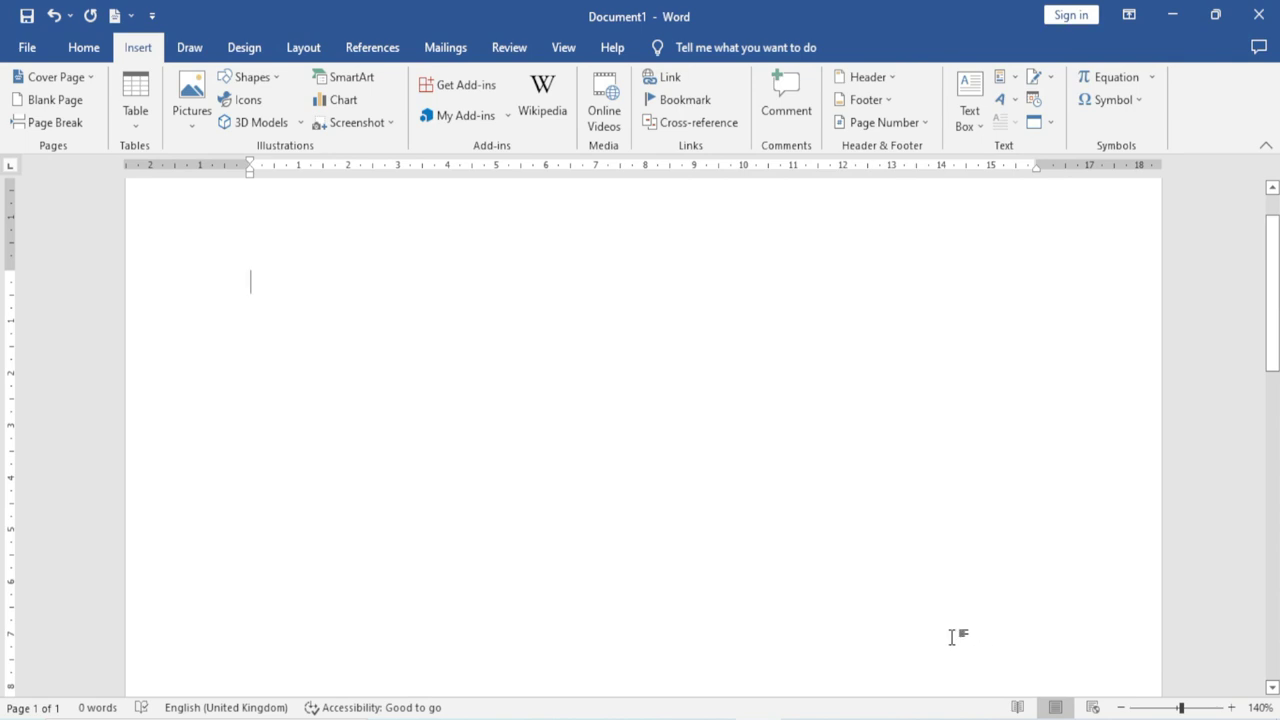
pyautogui.write('=r')
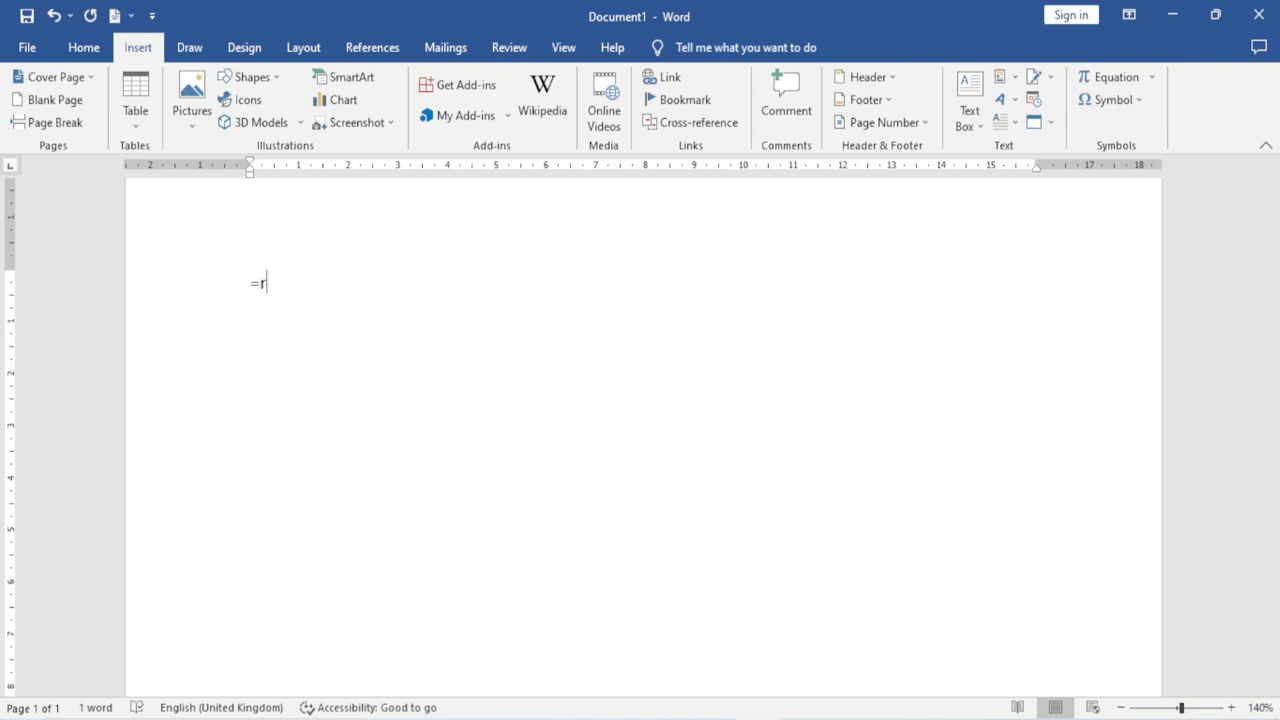
pyautogui.write('and()')
pyautogui.press('Return')
pyautogui.scroll(2, 222, 493)
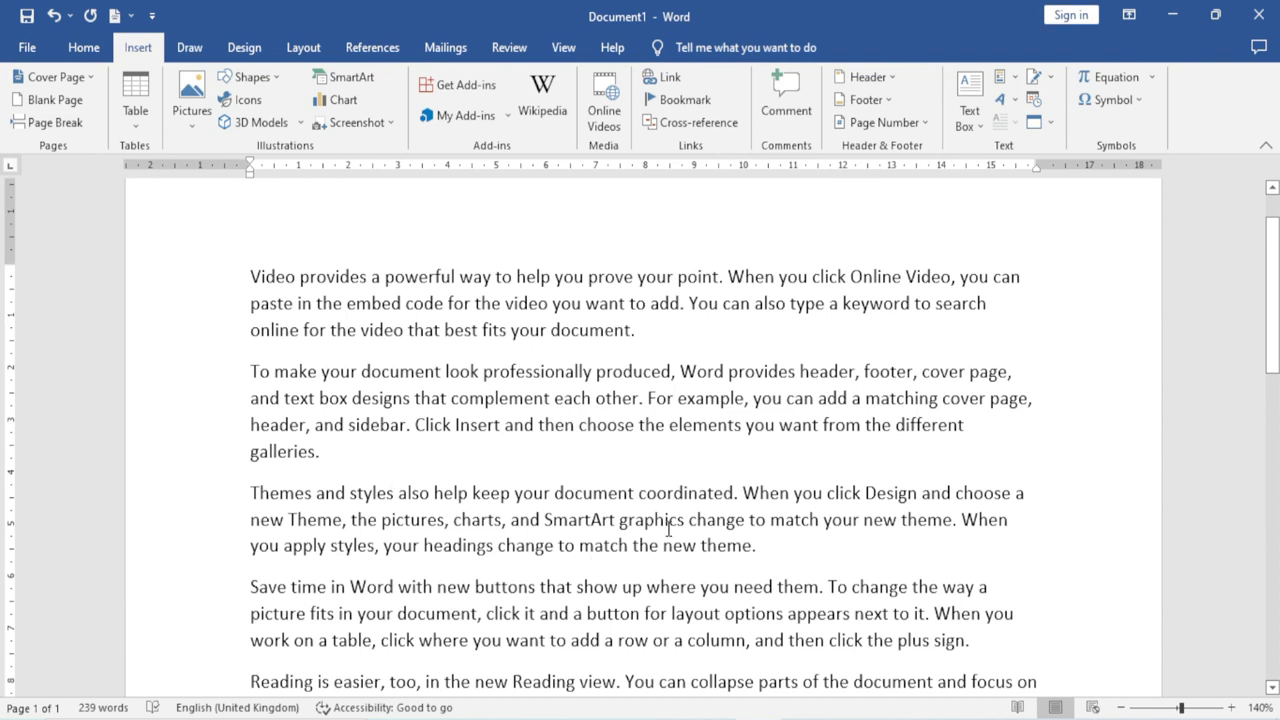
pyautogui.click(607, 116)
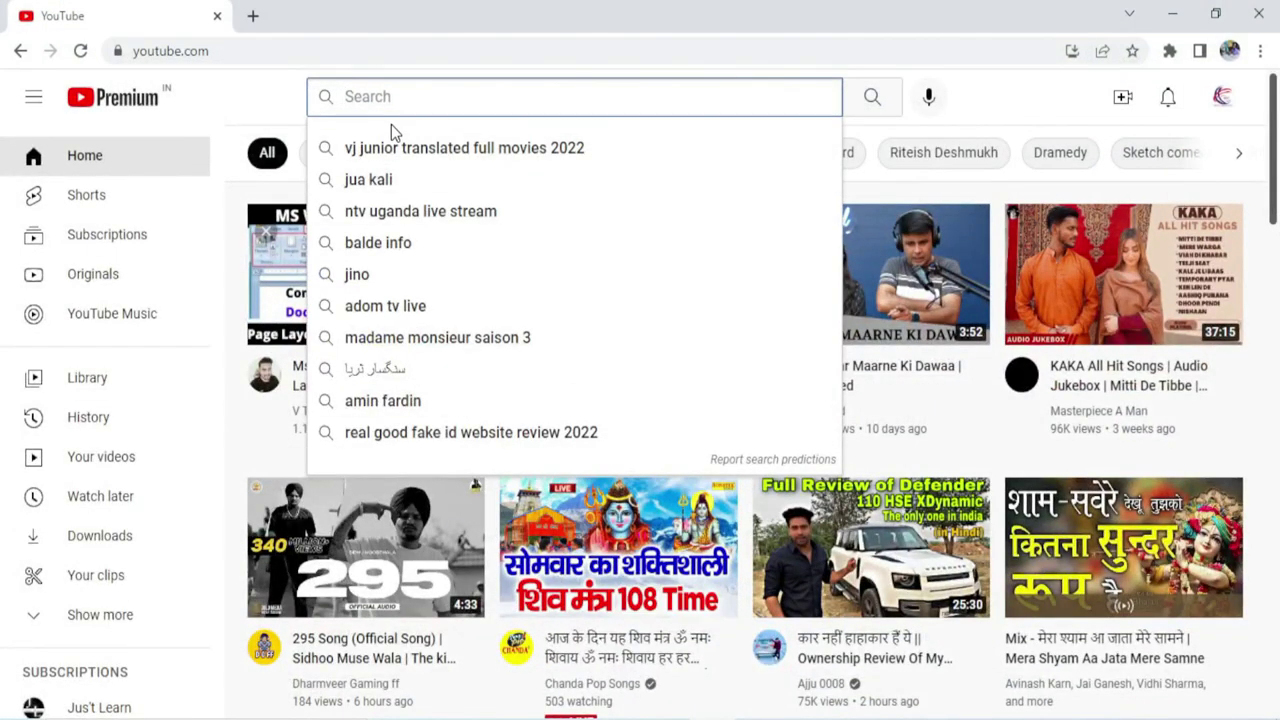
# Step: Search YouTube for 'gst' and browse the results
pyautogui.write('gs')
pyautogui.write('t')
pyautogui.press('Return')
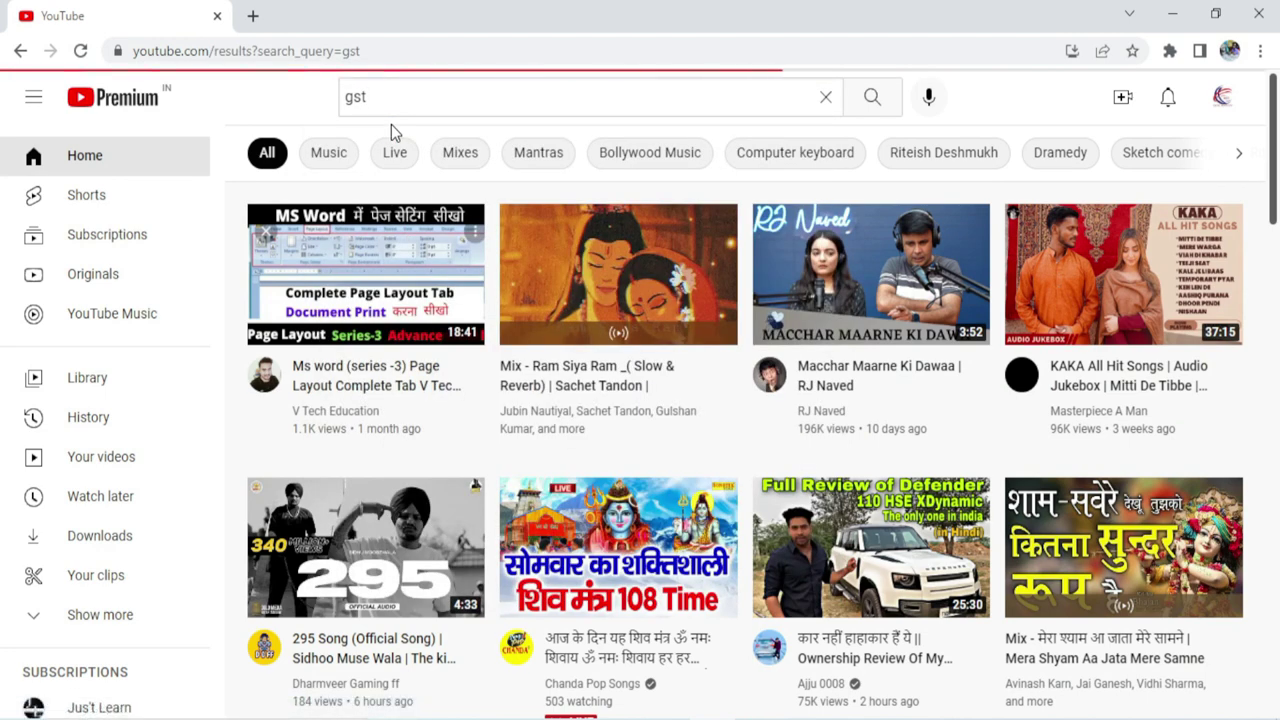
pyautogui.scroll(-2, 414, 420)
pyautogui.scroll(-1, 423, 429)
pyautogui.scroll(2, 421, 444)
pyautogui.scroll(1, 421, 444)
pyautogui.scroll(-2, 421, 444)
pyautogui.scroll(-1, 421, 444)
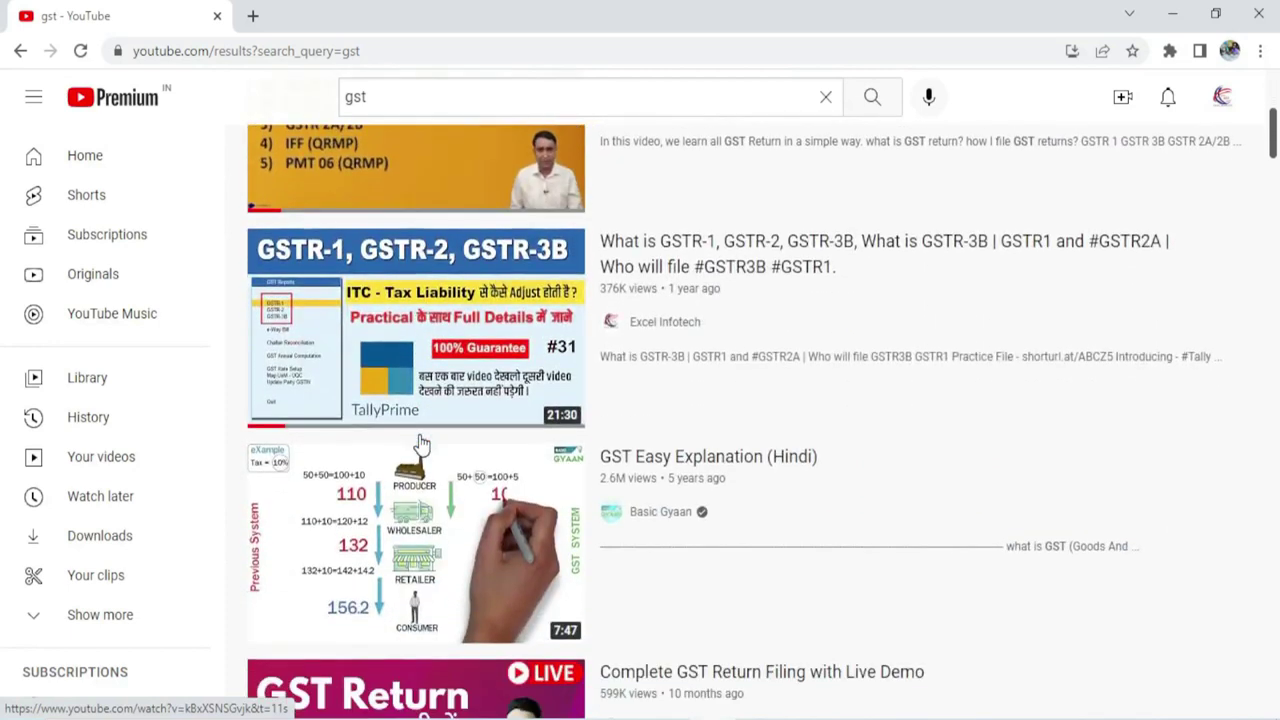
# Step: Open the GSTR-1/GSTR-2/GSTR-3B video, pause it, copy its URL and return to Word
pyautogui.moveTo(416, 327)
pyautogui.click(426, 312)
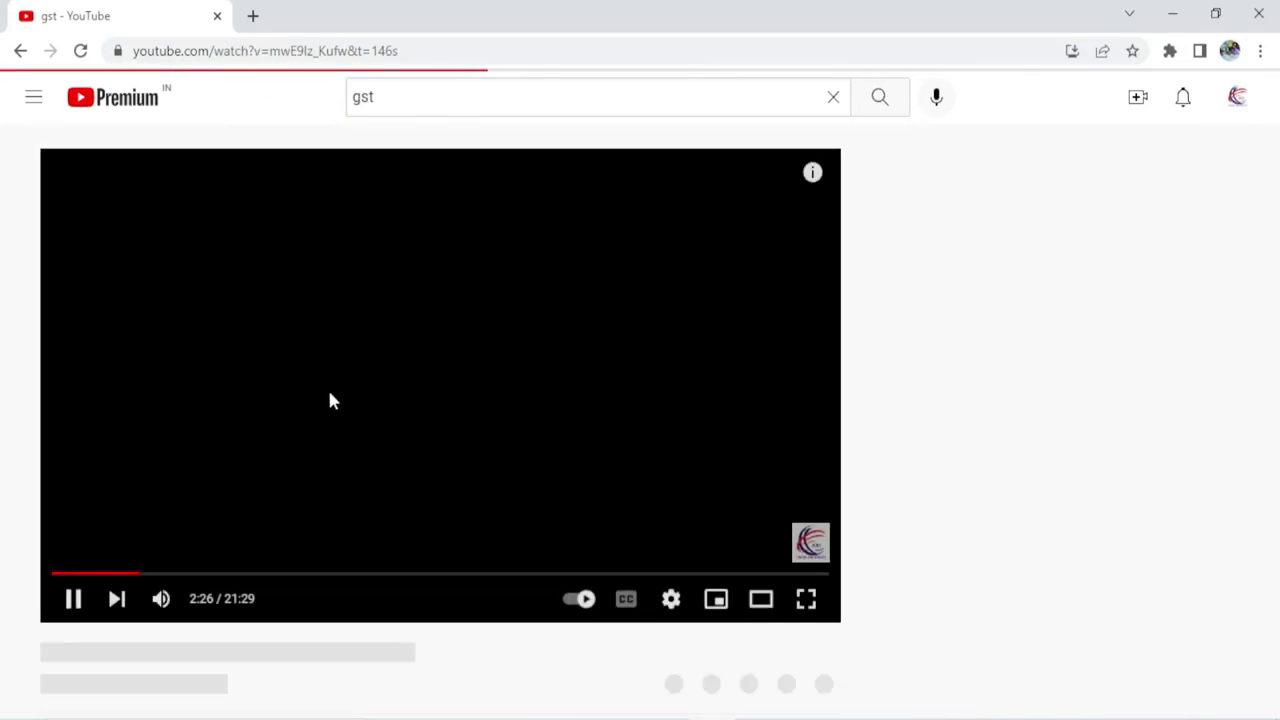
pyautogui.click(65, 598)
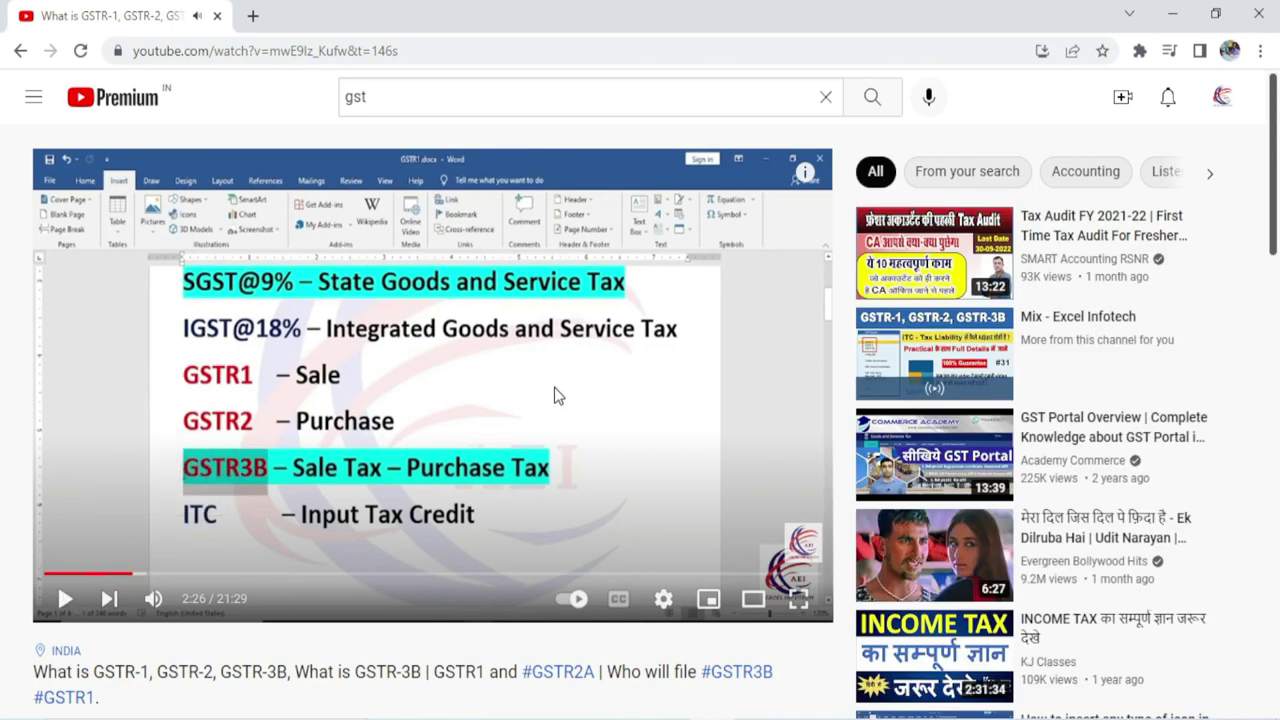
pyautogui.click(421, 50)
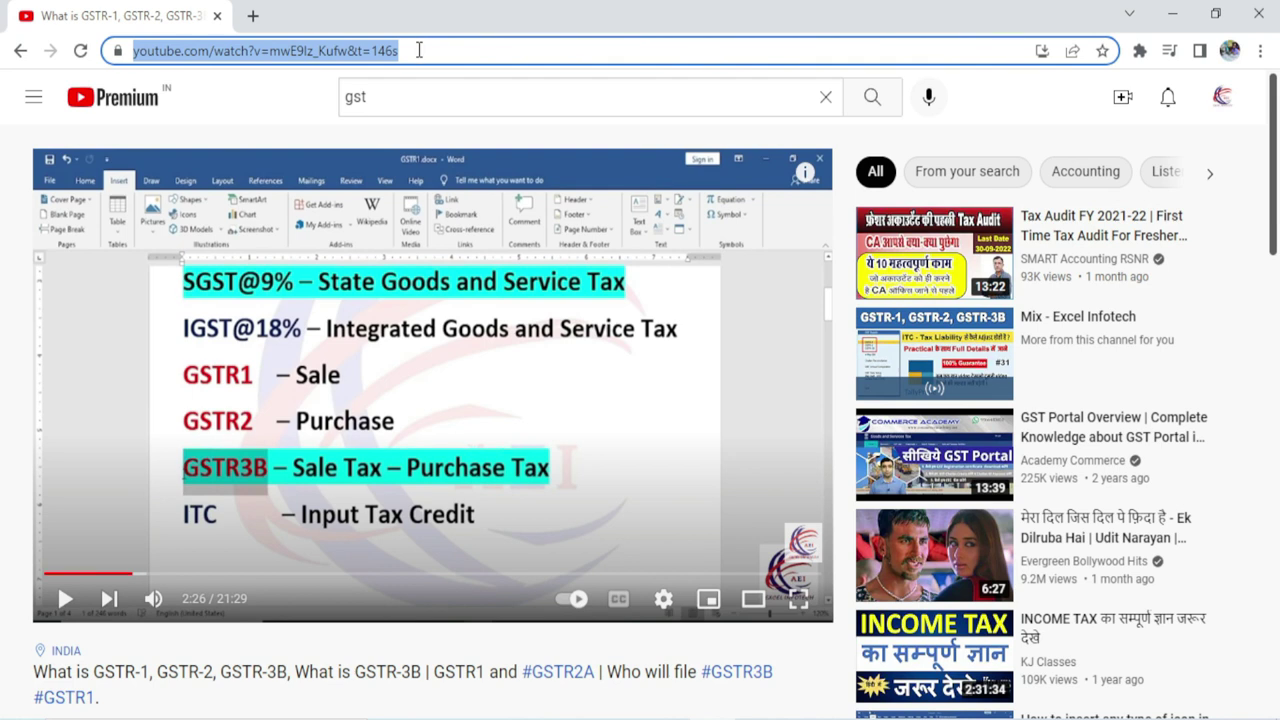
pyautogui.rightClick(386, 51)
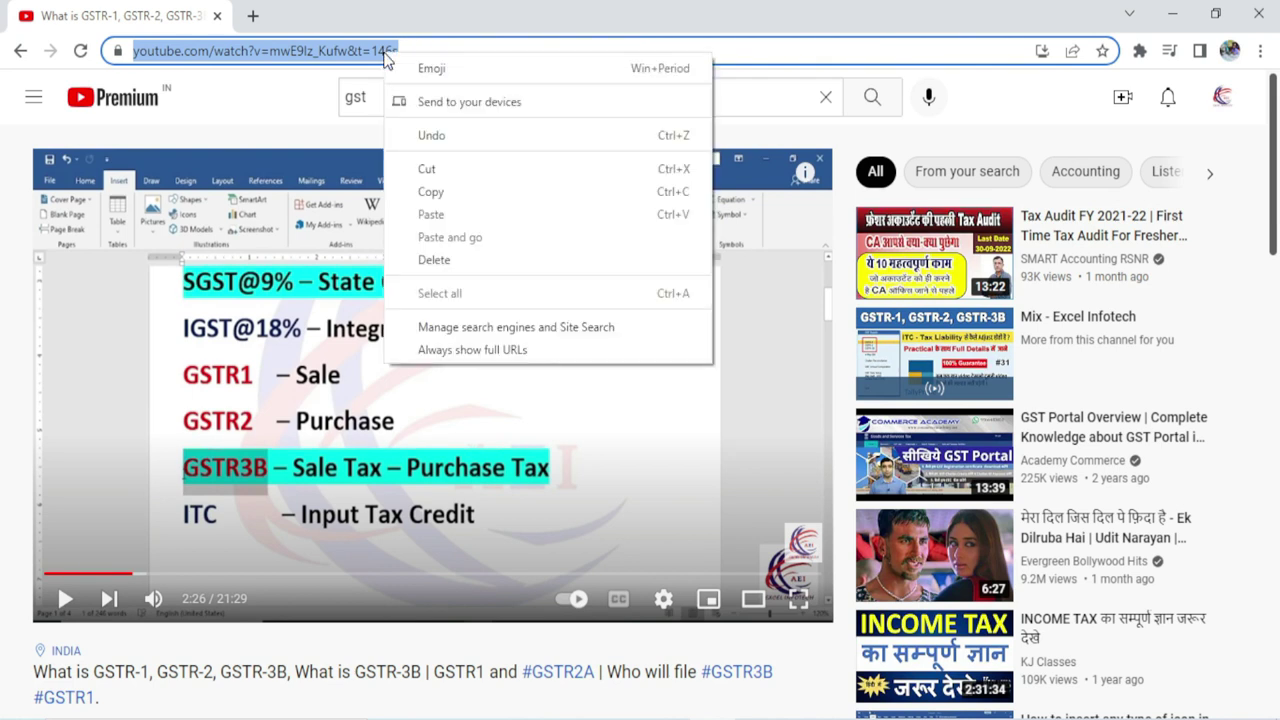
pyautogui.click(444, 198)
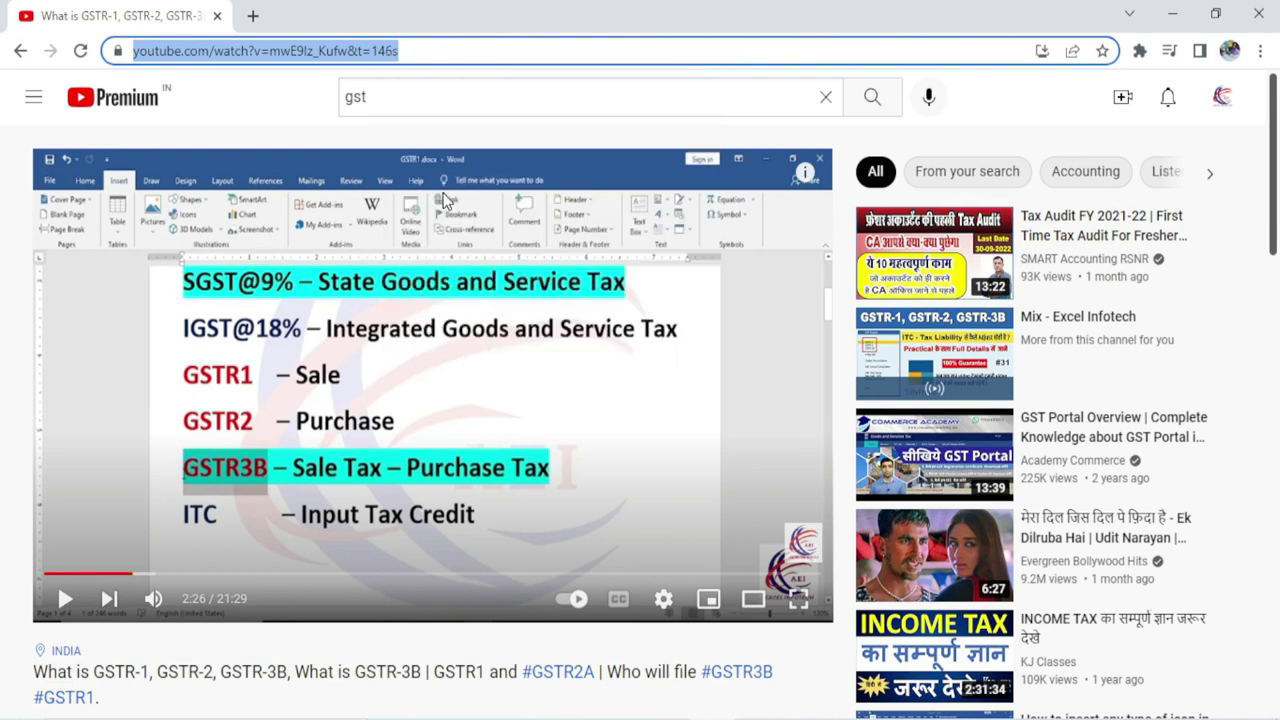
pyautogui.hotkey('alt', 'Tab')
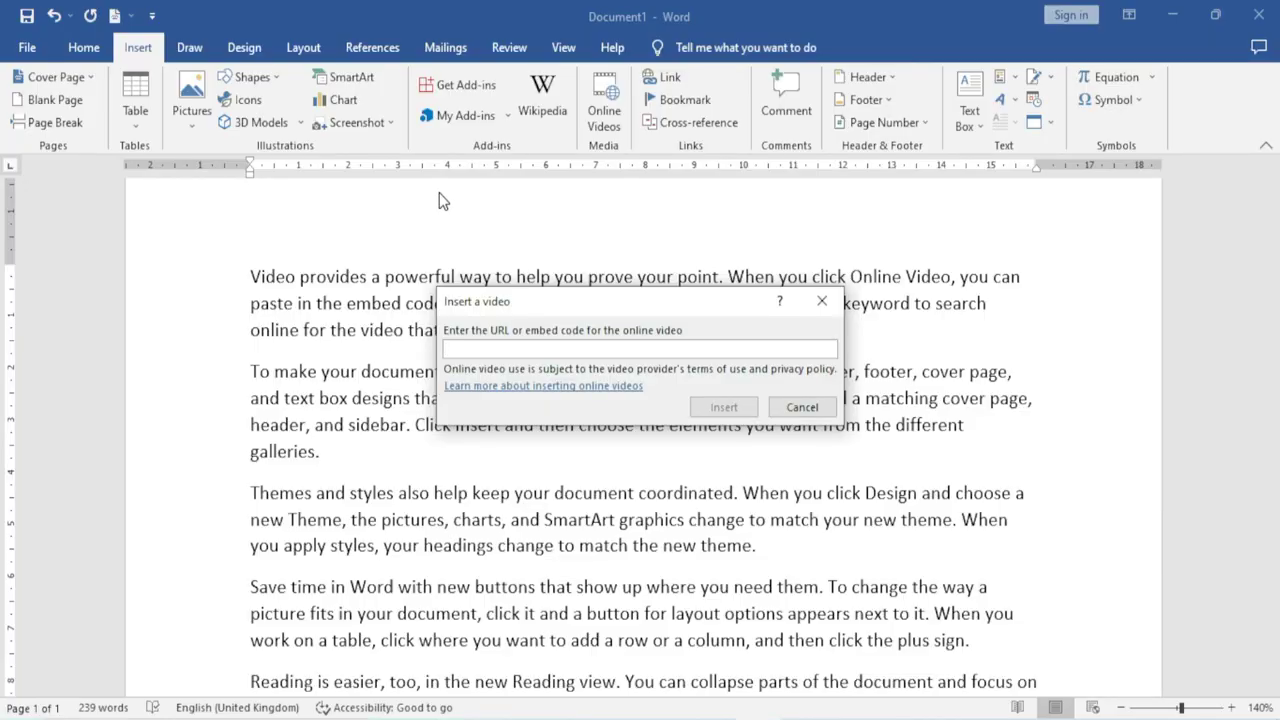
# Step: Paste the GSTR video link into the Insert a video box and insert it
pyautogui.write('https://www.youtube.com/watch?v=mwE9lz_Kufw&t=146s')
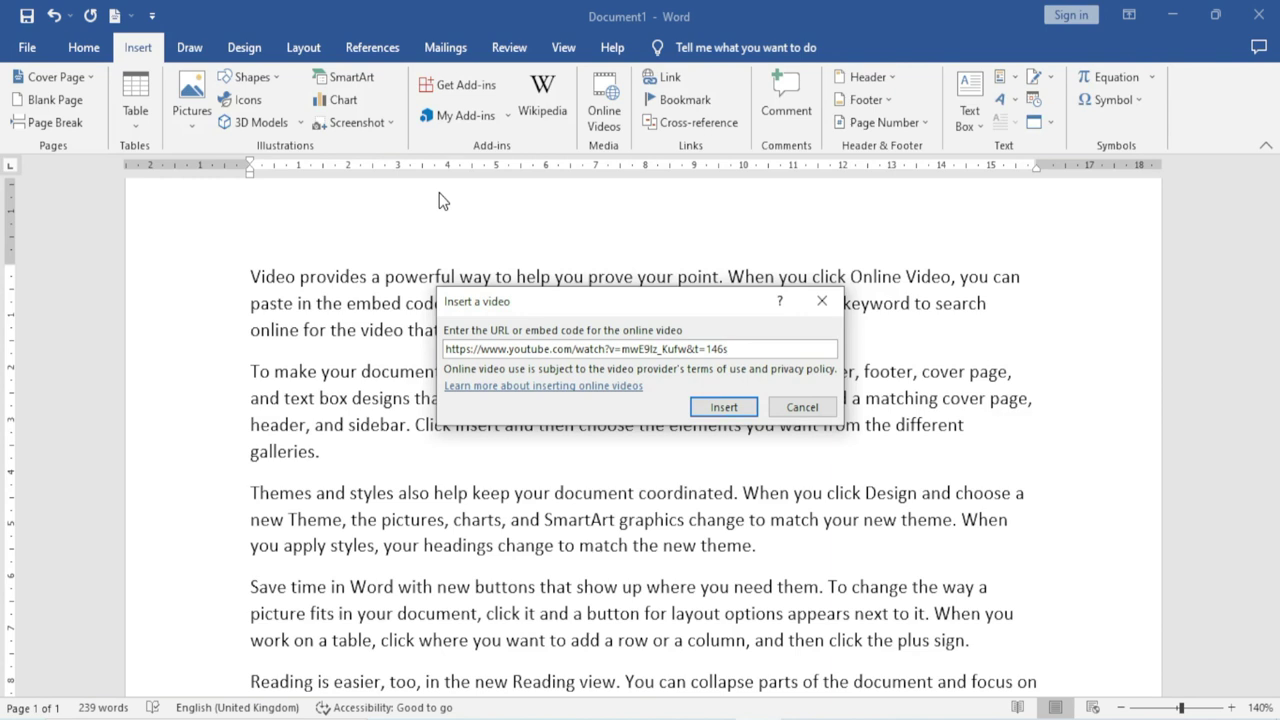
pyautogui.click(720, 408)
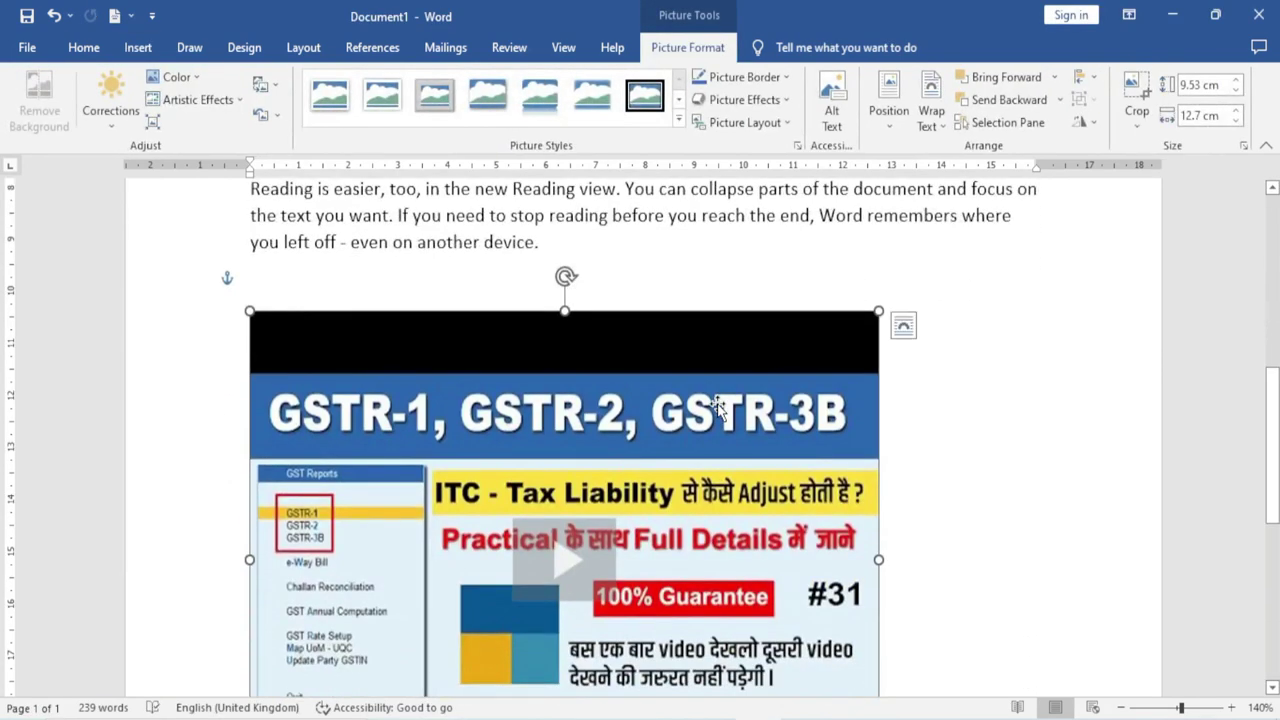
pyautogui.scroll(-3, 524, 534)
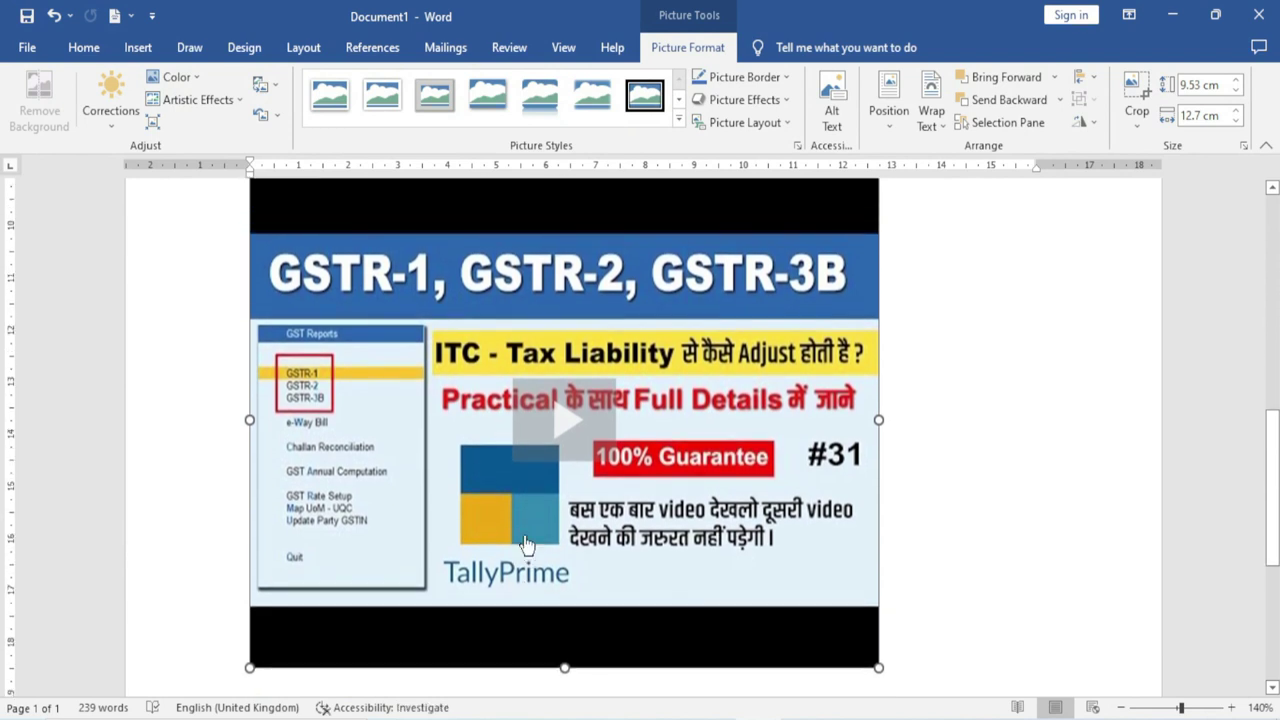
pyautogui.scroll(2, 527, 545)
# Step: Resize the video to 6.66 × 8.88 cm and position it top-left beside the paragraphs
pyautogui.moveTo(251, 243)
pyautogui.mouseDown()
pyautogui.moveTo(387, 335)
pyautogui.moveTo(437, 394)
pyautogui.mouseUp()
pyautogui.scroll(4, 643, 491)
pyautogui.scroll(-3, 650, 535)
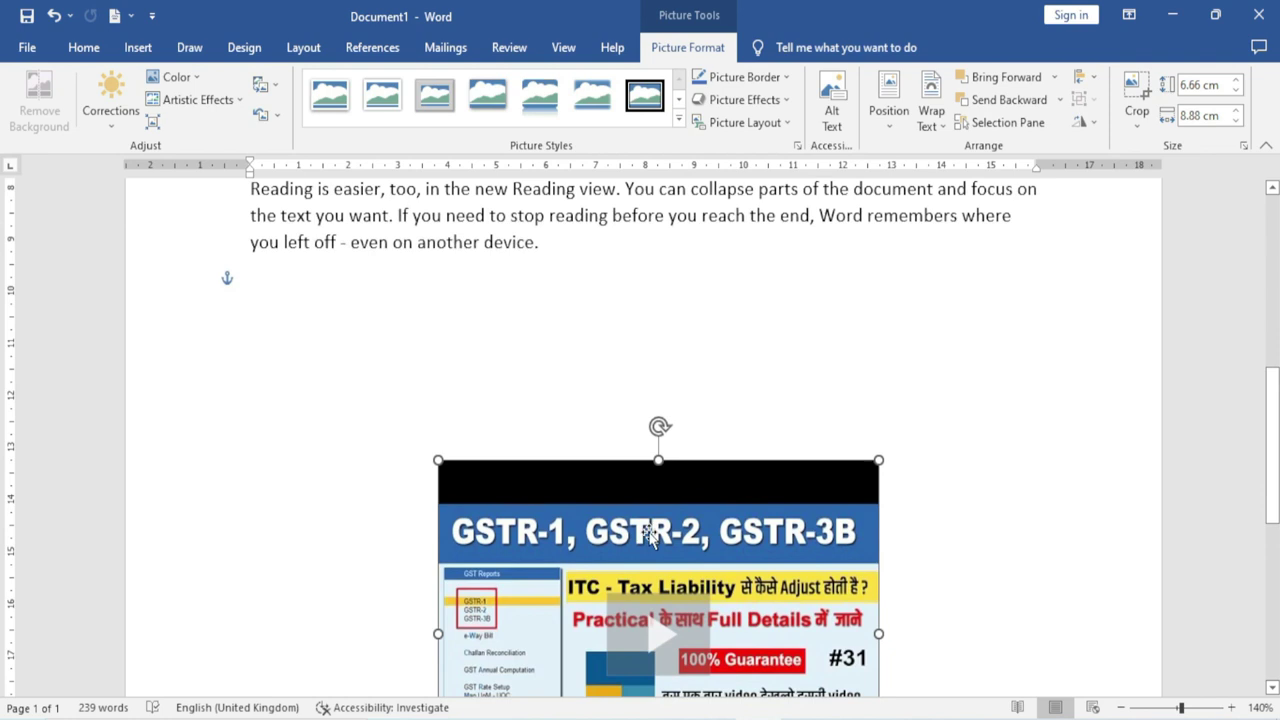
pyautogui.moveTo(648, 535); pyautogui.dragTo(470, 332)
pyautogui.scroll(4, 540, 560)
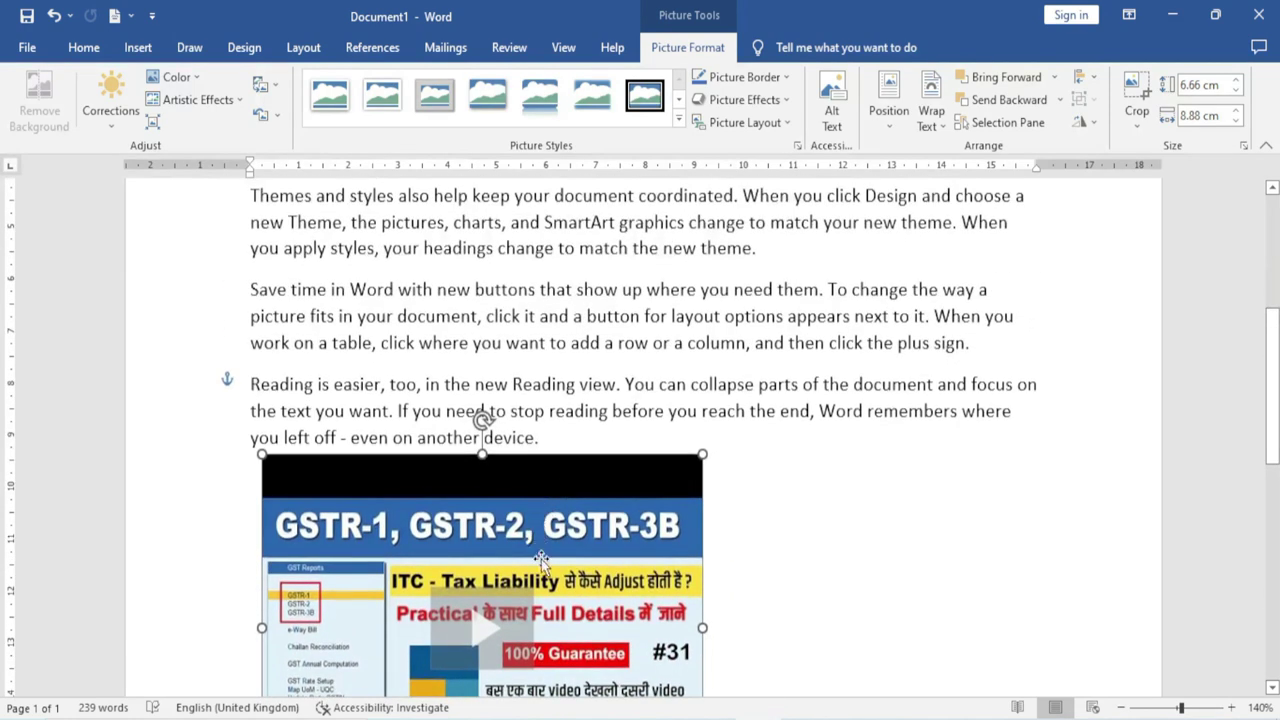
pyautogui.moveTo(540, 560); pyautogui.dragTo(507, 322)
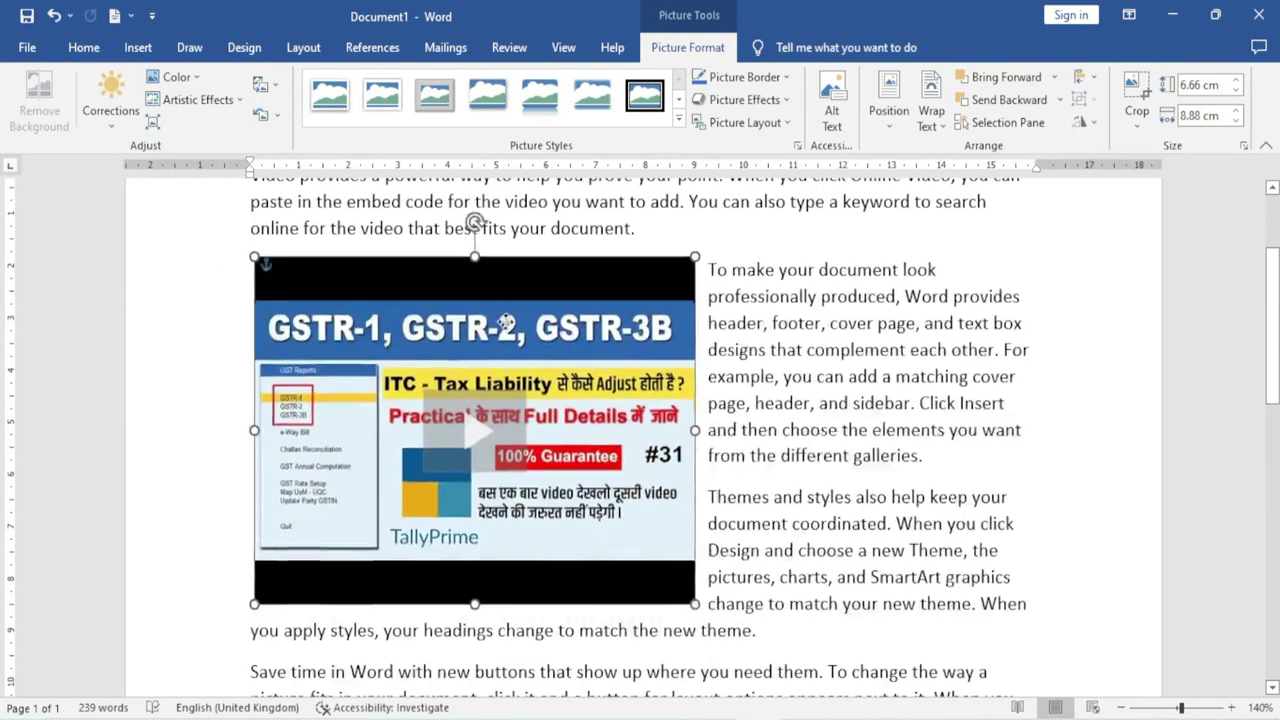
pyautogui.scroll(3, 507, 322)
pyautogui.moveTo(515, 345); pyautogui.dragTo(580, 425)
pyautogui.scroll(-1, 781, 403)
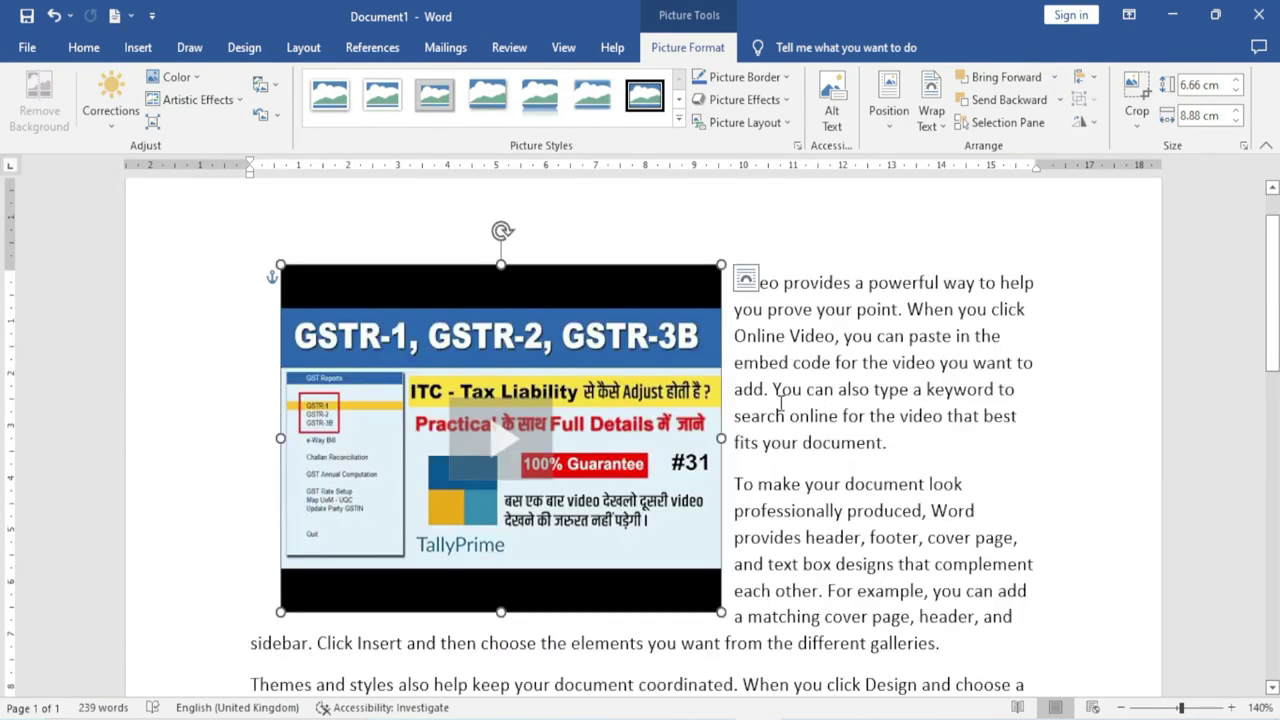
pyautogui.moveTo(617, 372); pyautogui.dragTo(557, 320)
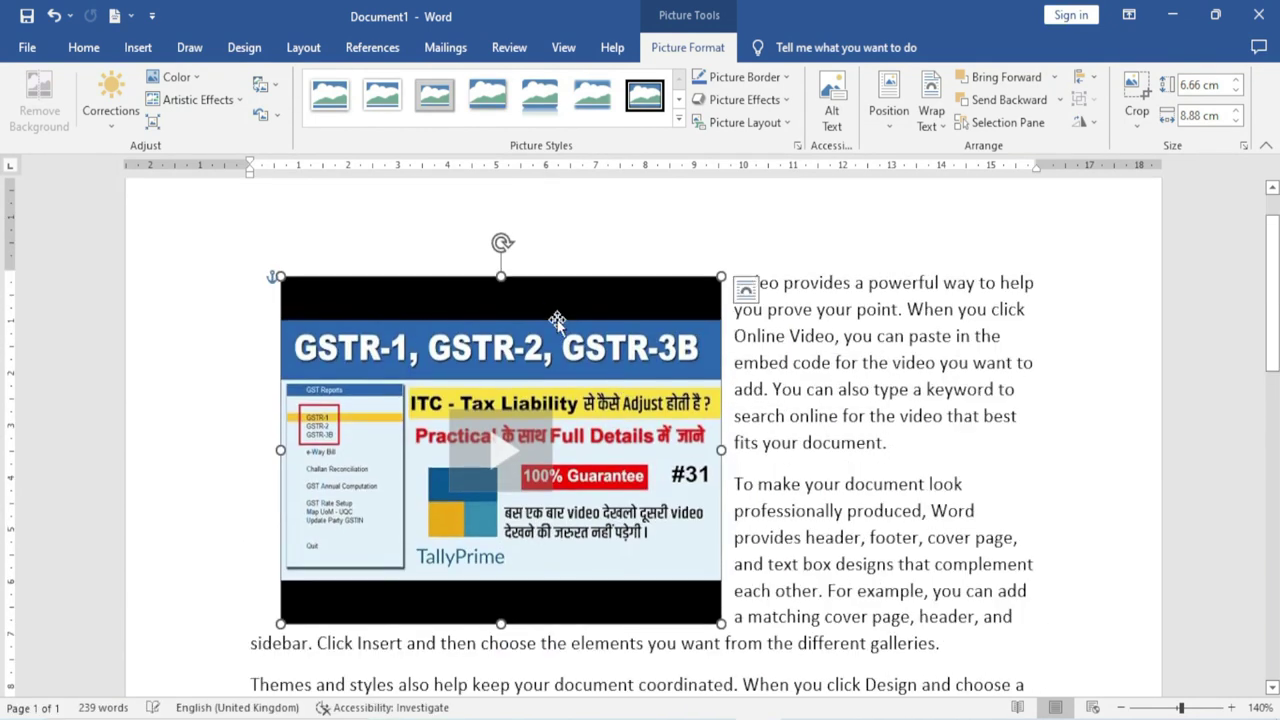
# Step: Play the embedded GSTR video inside Word and pause it at 2:27
pyautogui.click(501, 459)
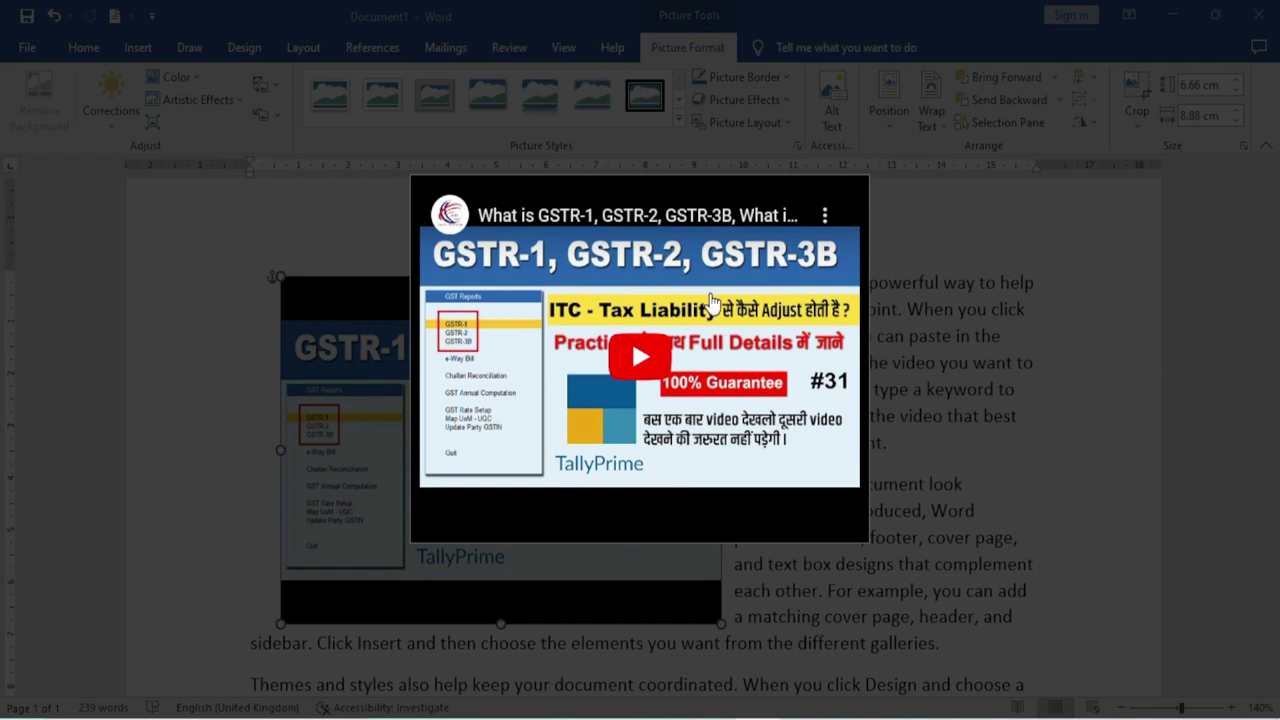
pyautogui.click(641, 356)
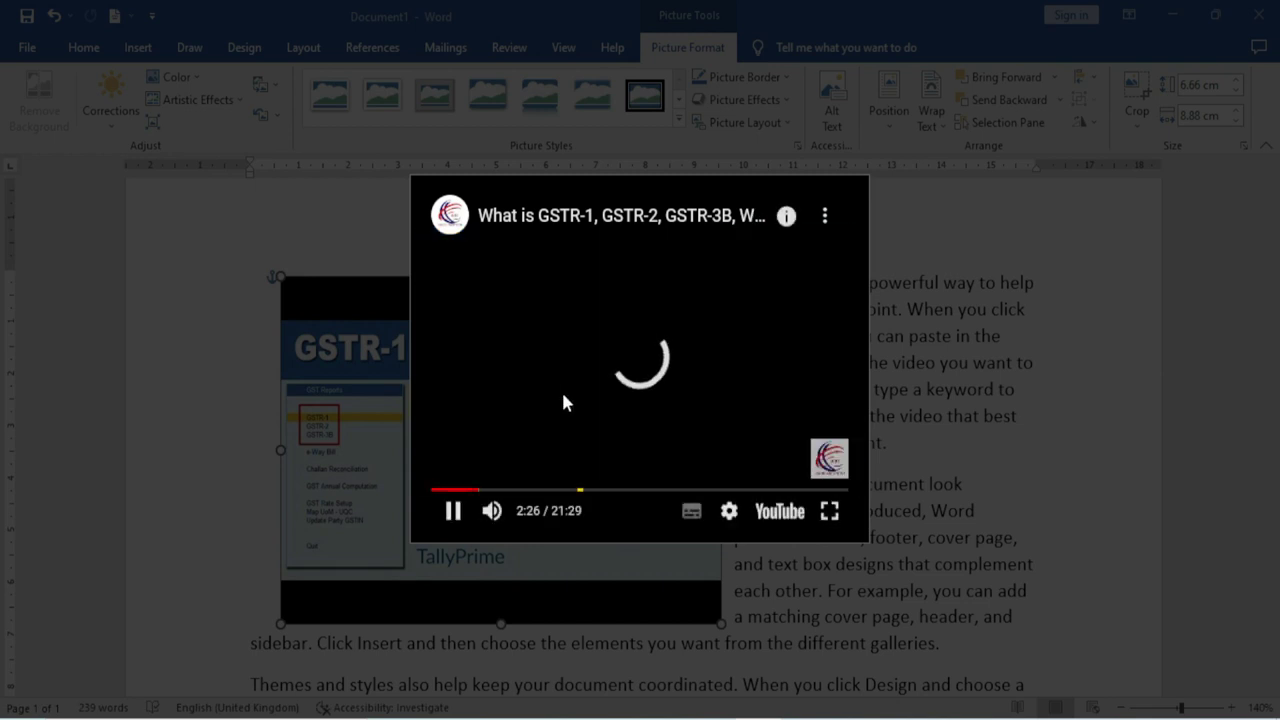
pyautogui.click(565, 405)
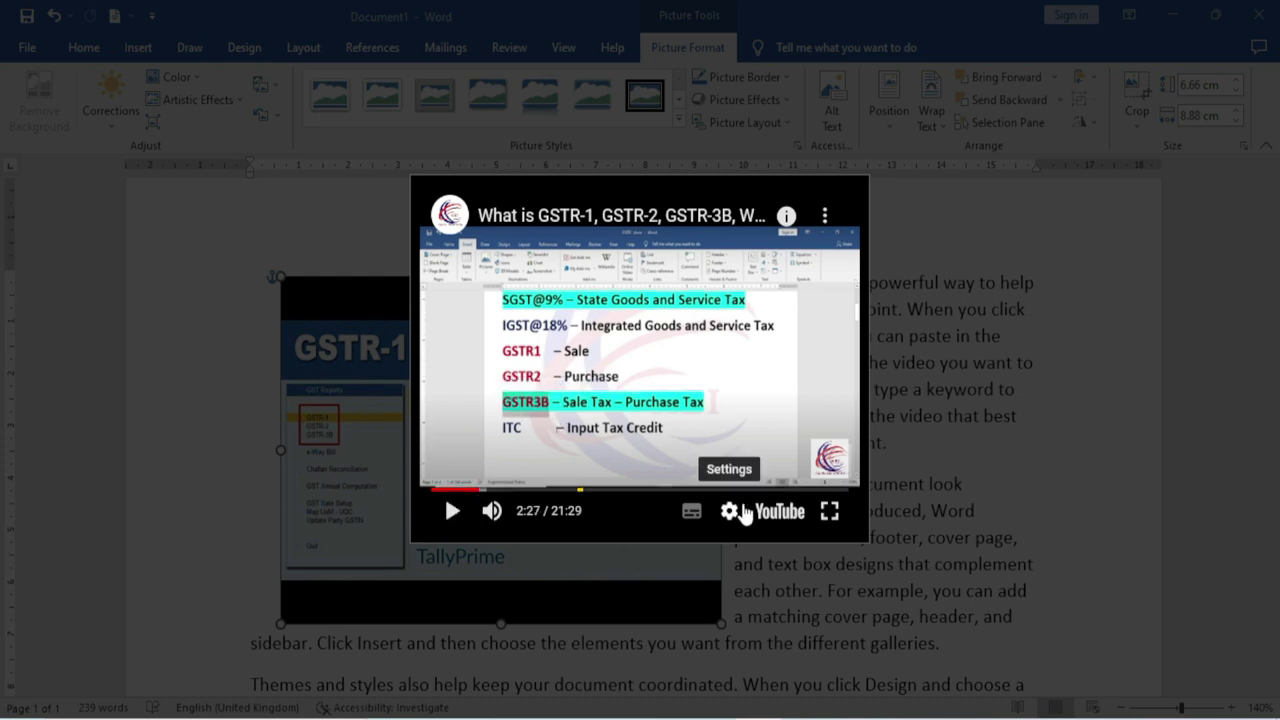